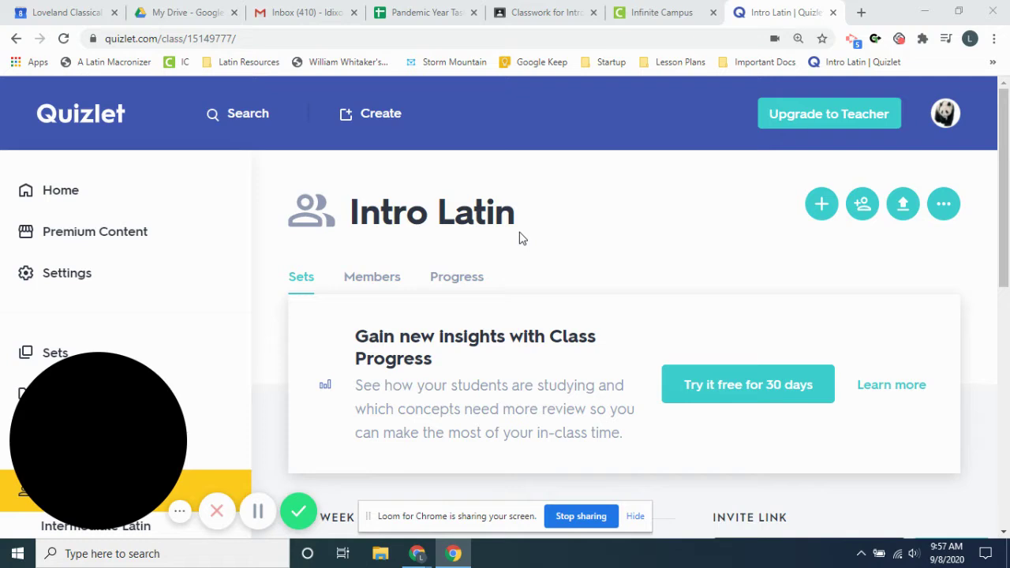
Open the Unit 1 - Set 1 study set from the Intro Latin class
{"action": "scroll", "coordinate": [542, 237], "scroll_direction": "down", "scroll_amount": 3}
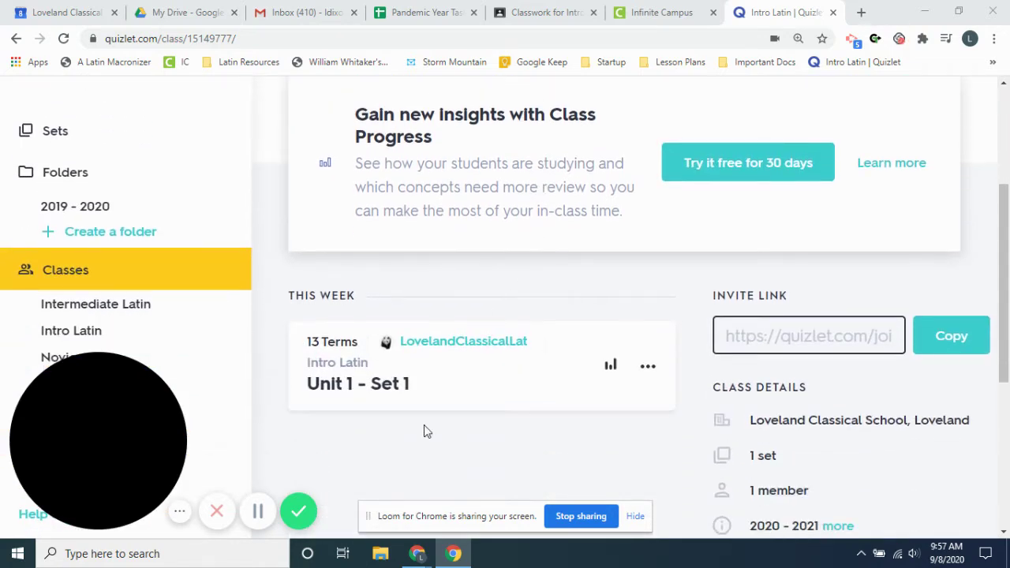
{"action": "scroll", "coordinate": [423, 428], "scroll_direction": "down", "scroll_amount": 1}
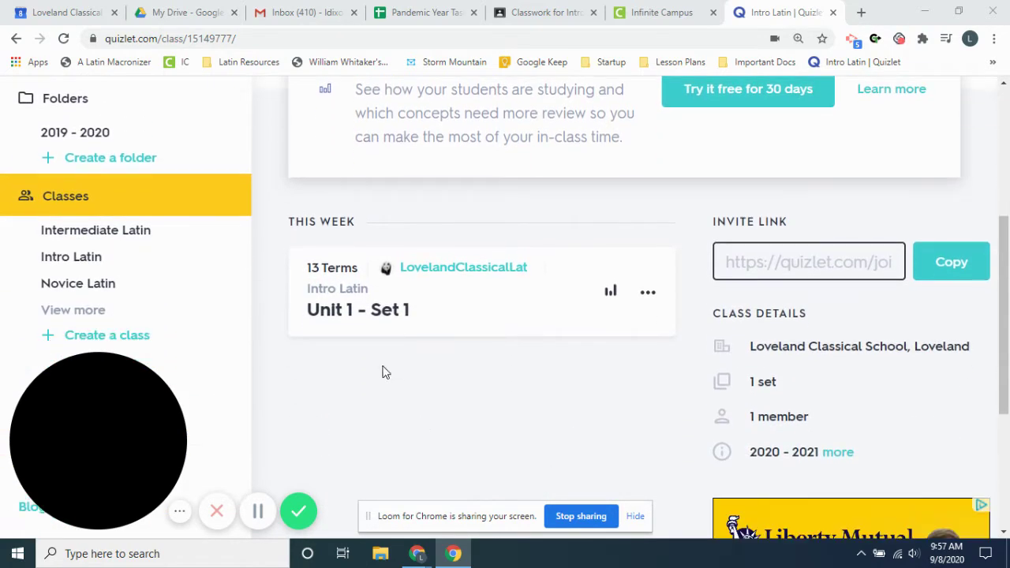
{"action": "left_click", "coordinate": [358, 318]}
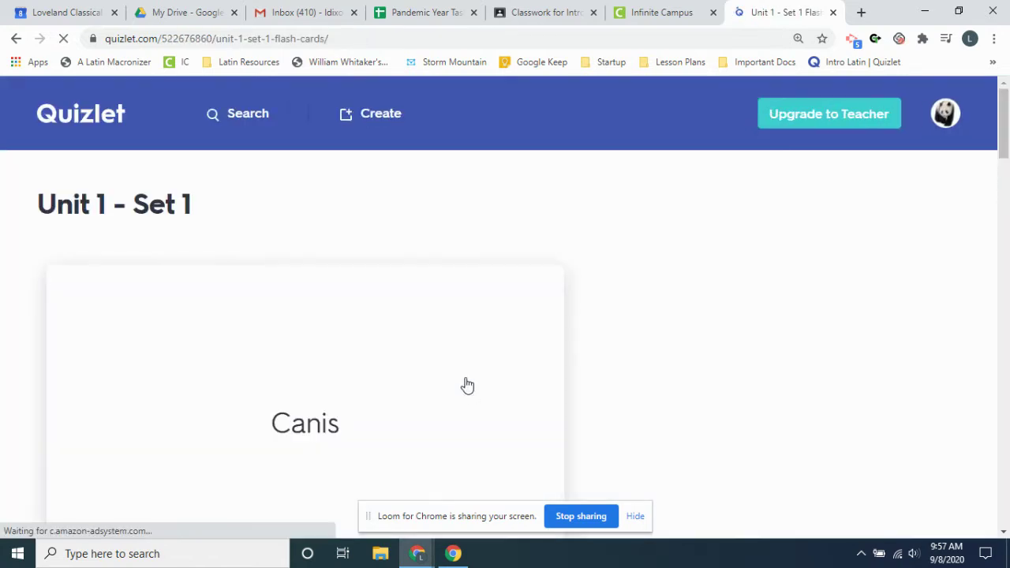
Flip the Canis and Cattus flashcards between Latin and English, and advance to card 4 to reveal its English side
{"action": "scroll", "coordinate": [390, 273], "scroll_direction": "down", "scroll_amount": 2}
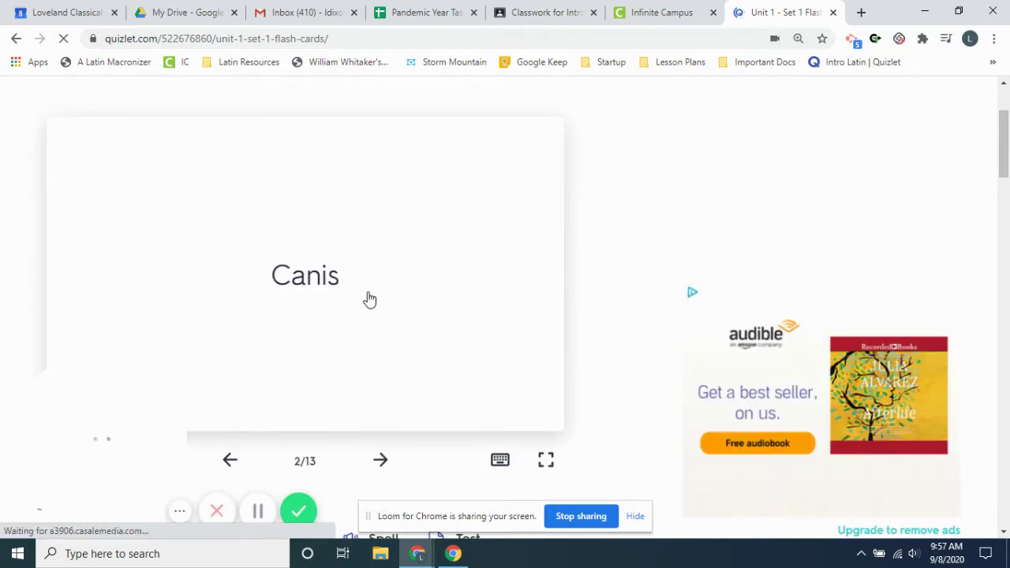
{"action": "left_click", "coordinate": [390, 374]}
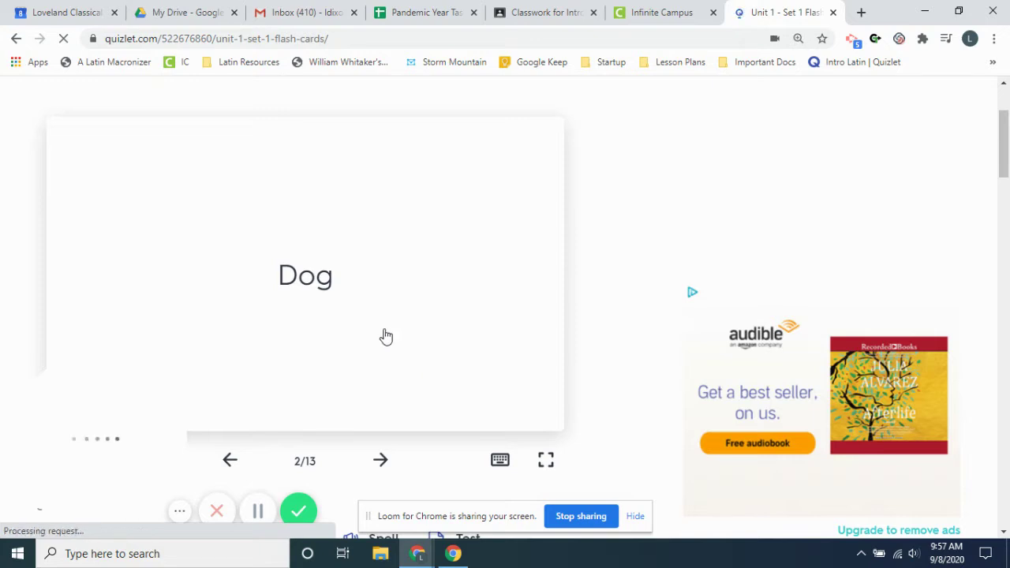
{"action": "left_click", "coordinate": [386, 336]}
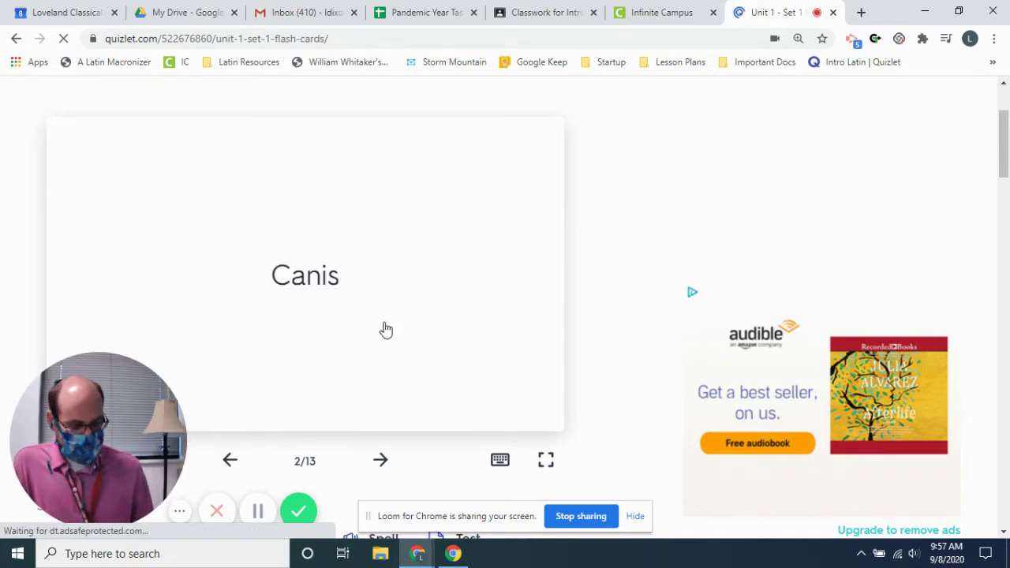
{"action": "left_click", "coordinate": [384, 461]}
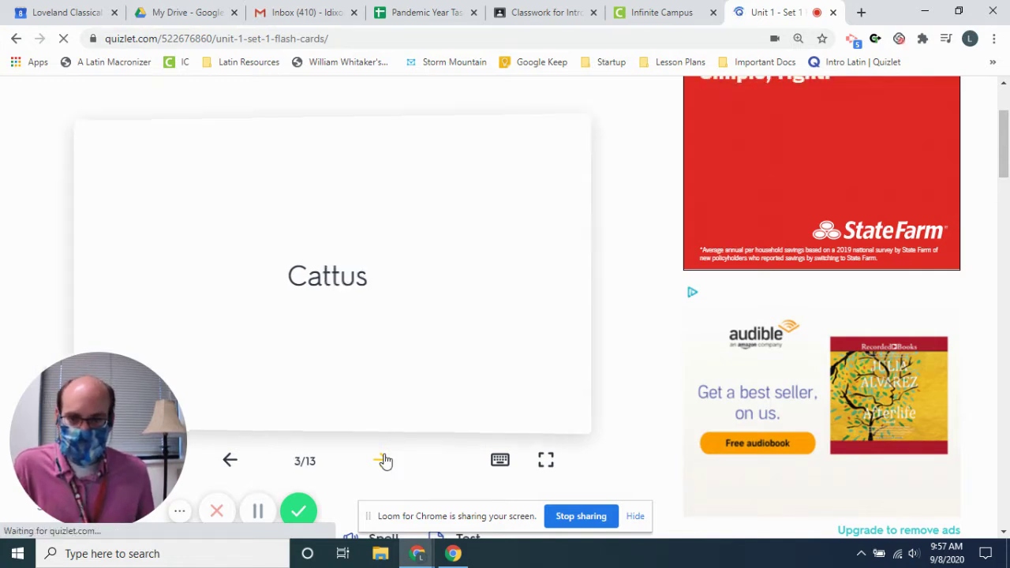
{"action": "left_click", "coordinate": [391, 349]}
{"action": "left_click", "coordinate": [391, 350]}
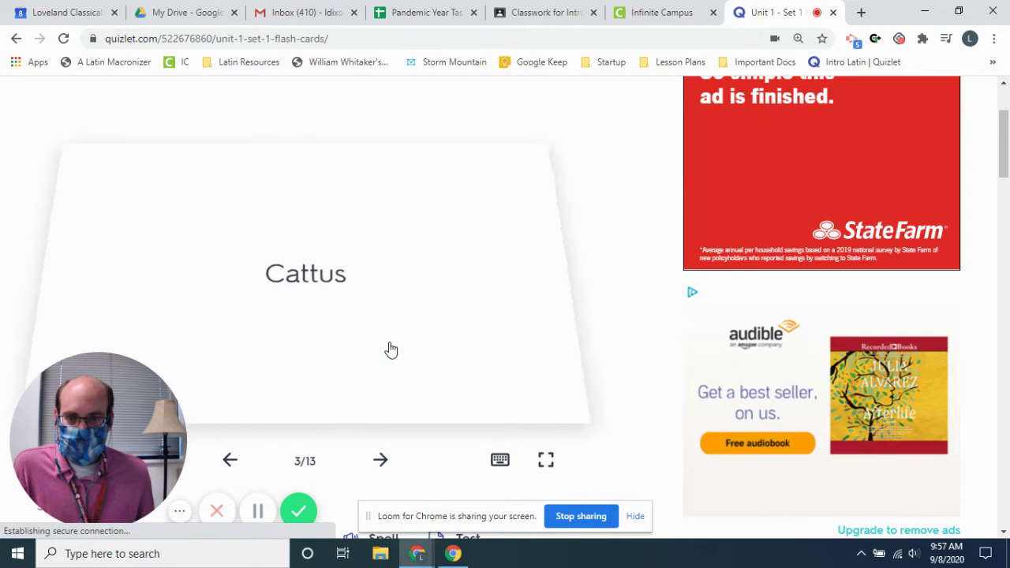
{"action": "left_click", "coordinate": [393, 341]}
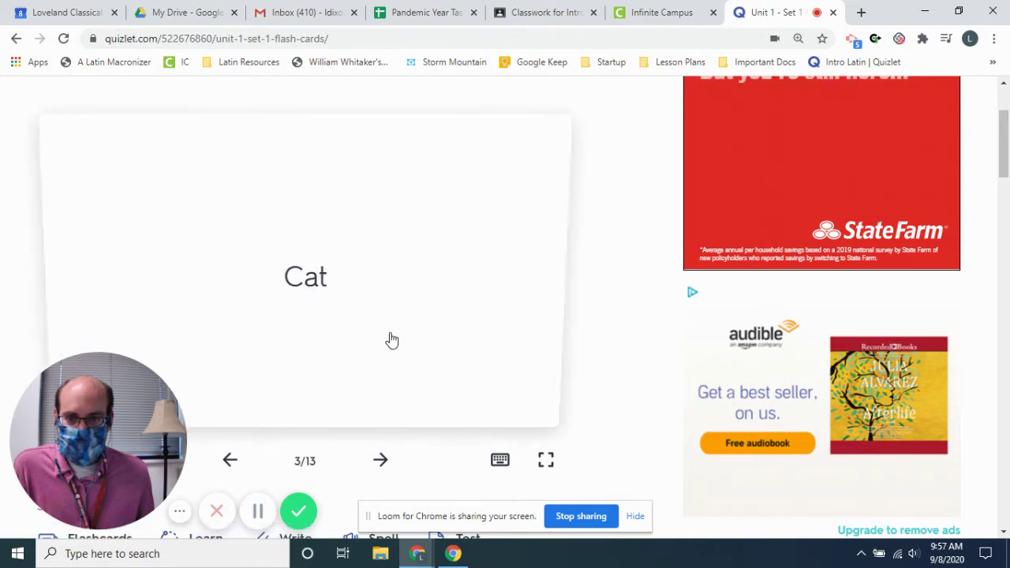
{"action": "left_click", "coordinate": [390, 460]}
{"action": "left_click", "coordinate": [394, 378]}
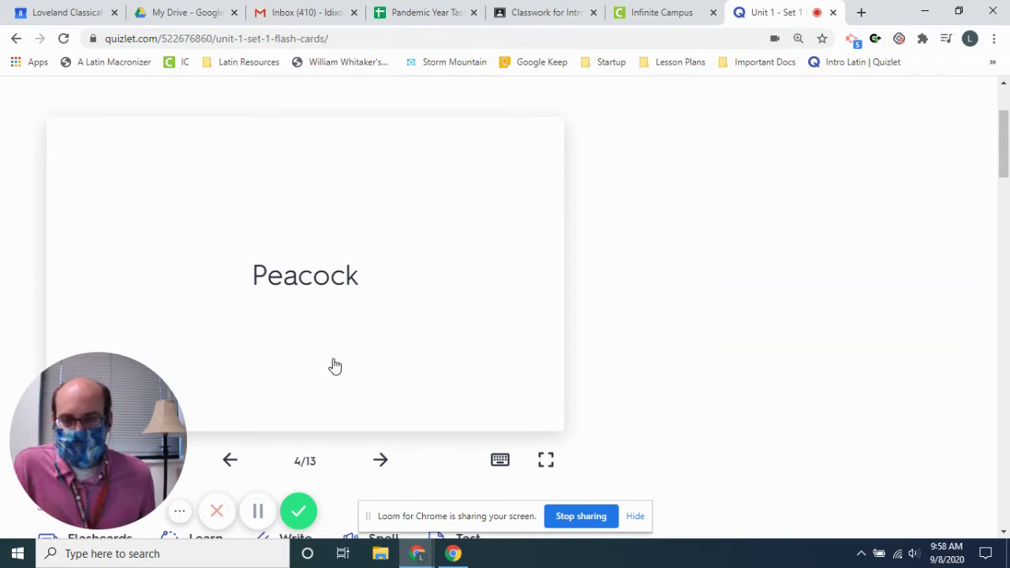
Start the Learn activity for the set and answer the Goose question with Anser
{"action": "scroll", "coordinate": [309, 355], "scroll_direction": "down", "scroll_amount": 4}
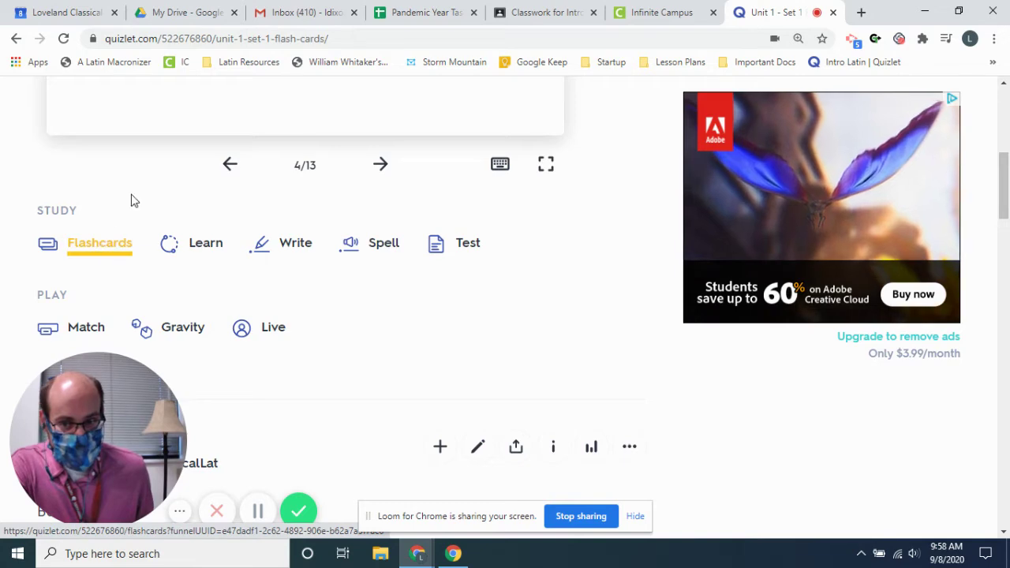
{"action": "left_click", "coordinate": [197, 246]}
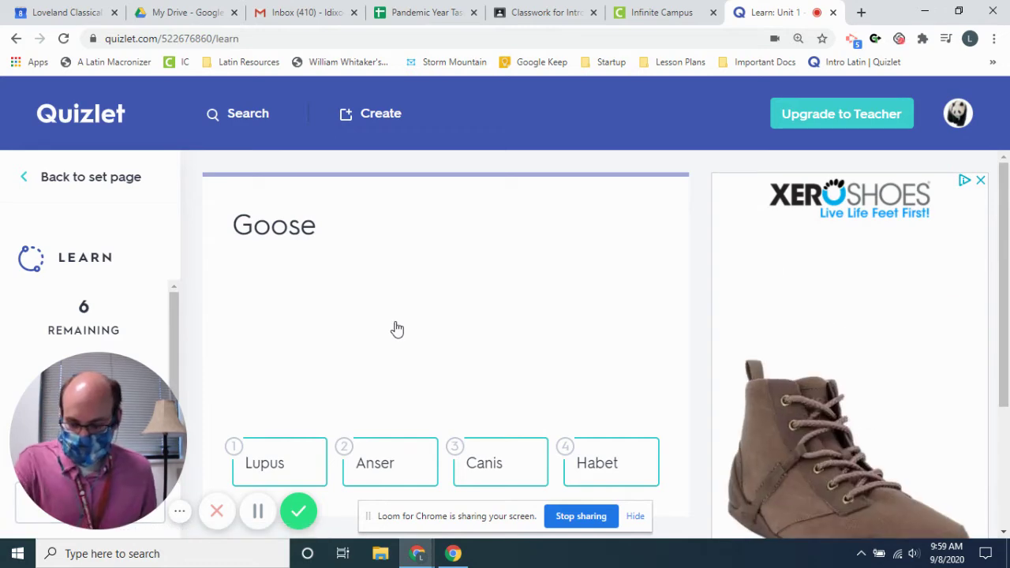
{"action": "left_click", "coordinate": [369, 472]}
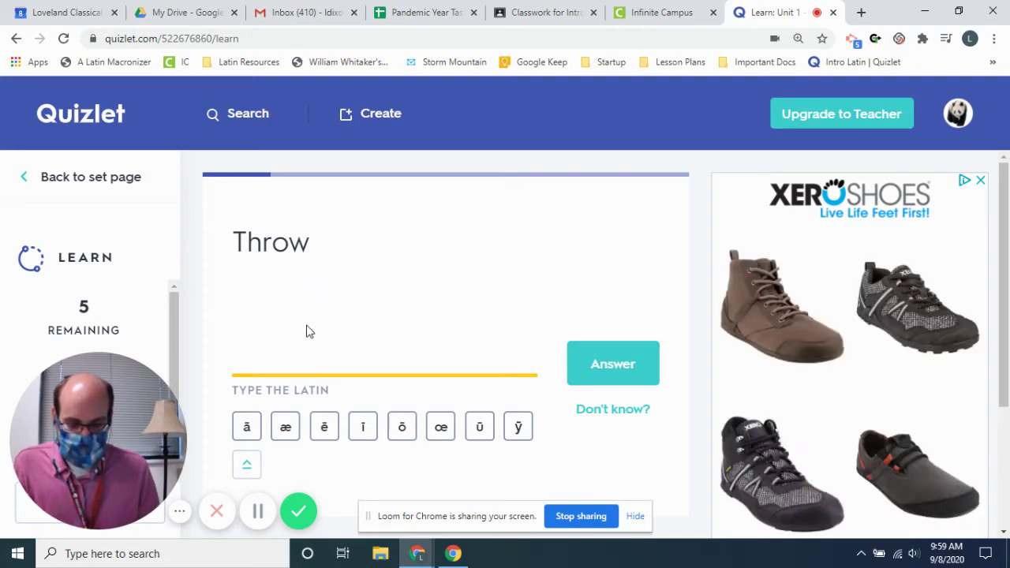
Answer the Throw question with "Iace", submit the nonsense answer "adsk;lfj" for "Take, catch", and continue past its feedback
{"action": "type", "text": "la"}
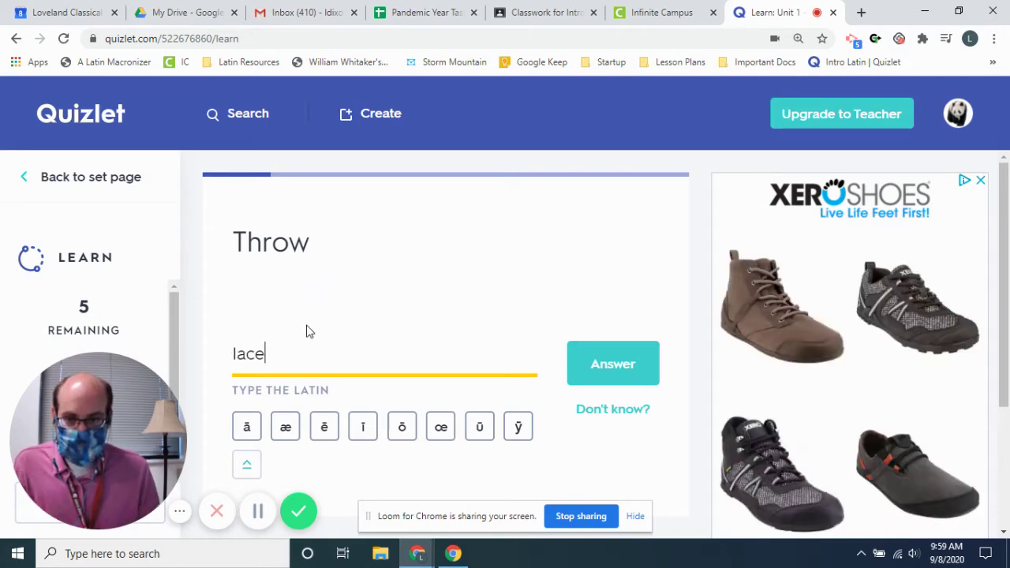
{"action": "key", "text": "Return"}
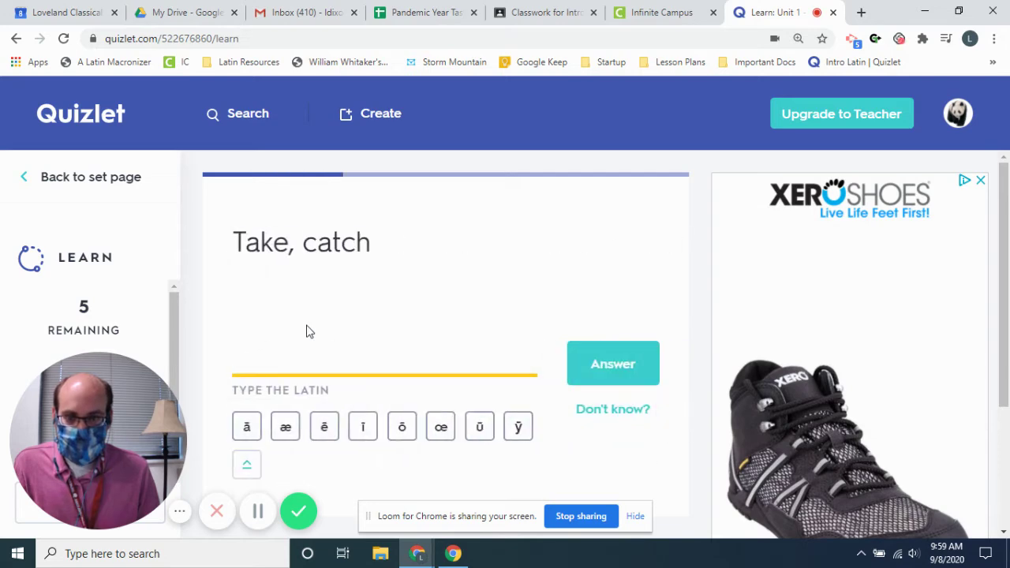
{"action": "type", "text": "adsk;lfj"}
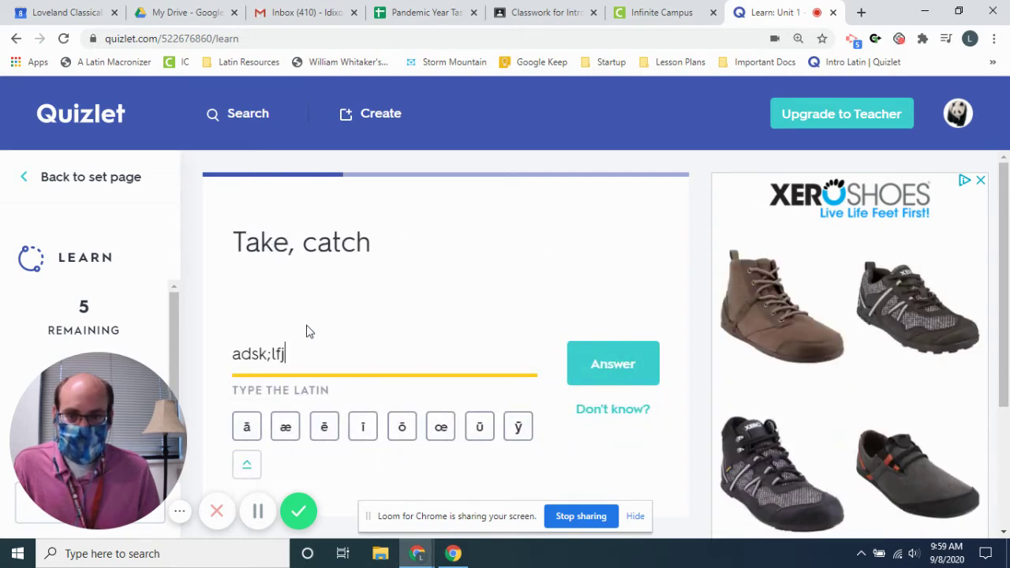
{"action": "key", "text": "Return"}
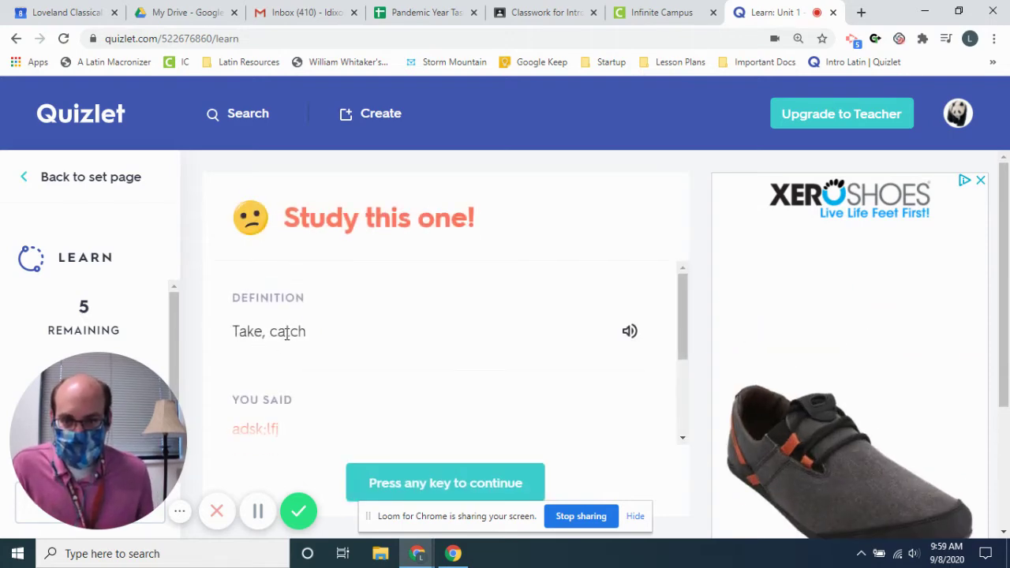
{"action": "scroll", "coordinate": [302, 339], "scroll_direction": "down", "scroll_amount": 1}
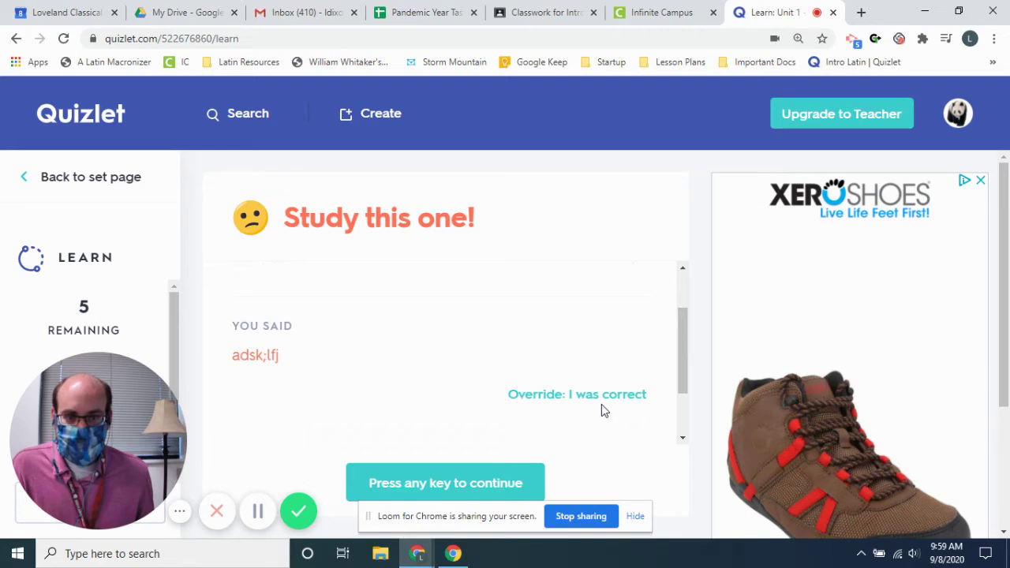
{"action": "left_click", "coordinate": [477, 491]}
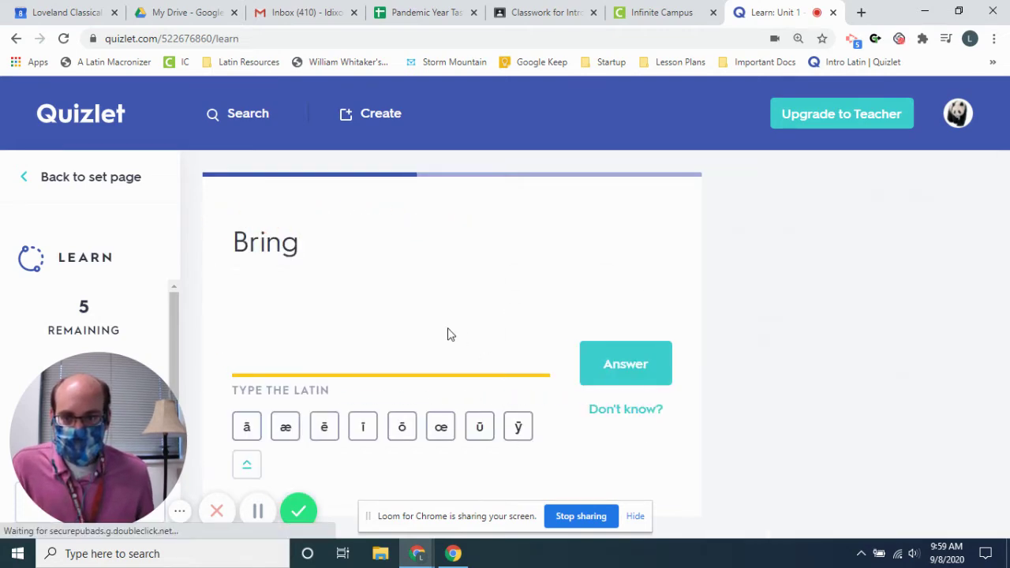
Answer Bring with "fer" and Dog with Canis, and leave the Learn activity for the set page
{"action": "type", "text": "fer"}
{"action": "key", "text": "Return"}
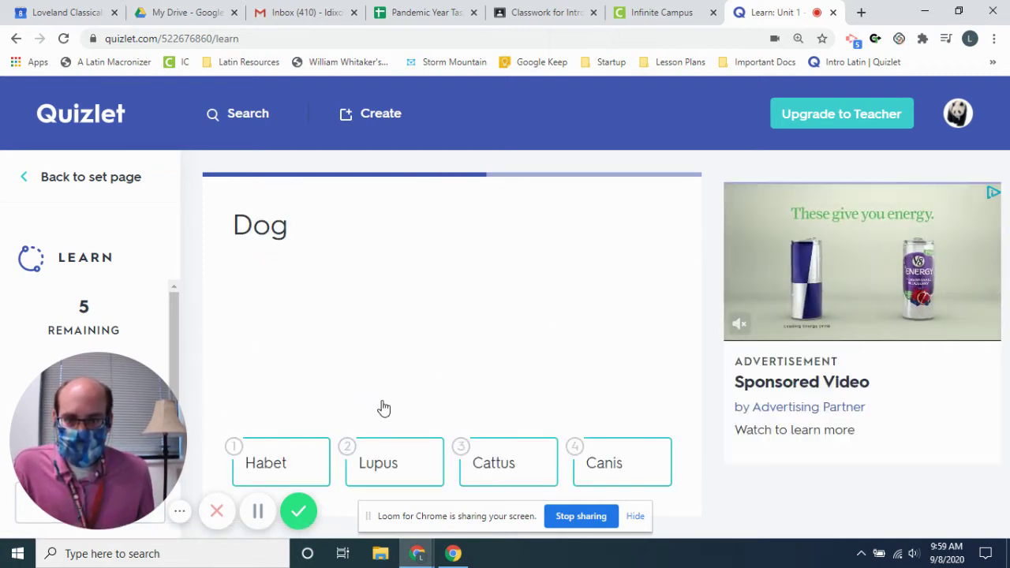
{"action": "left_click", "coordinate": [598, 462]}
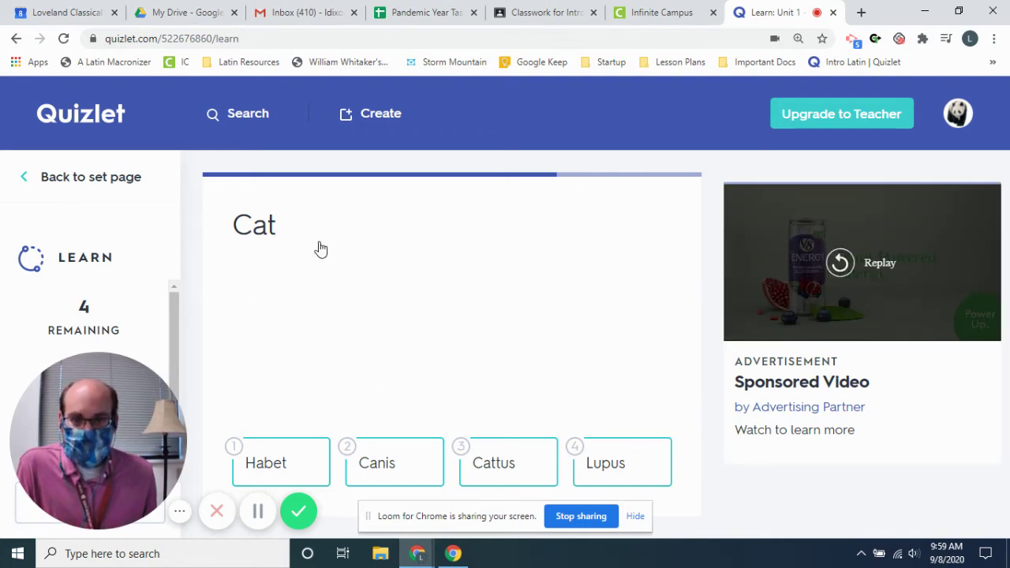
{"action": "left_click", "coordinate": [22, 184]}
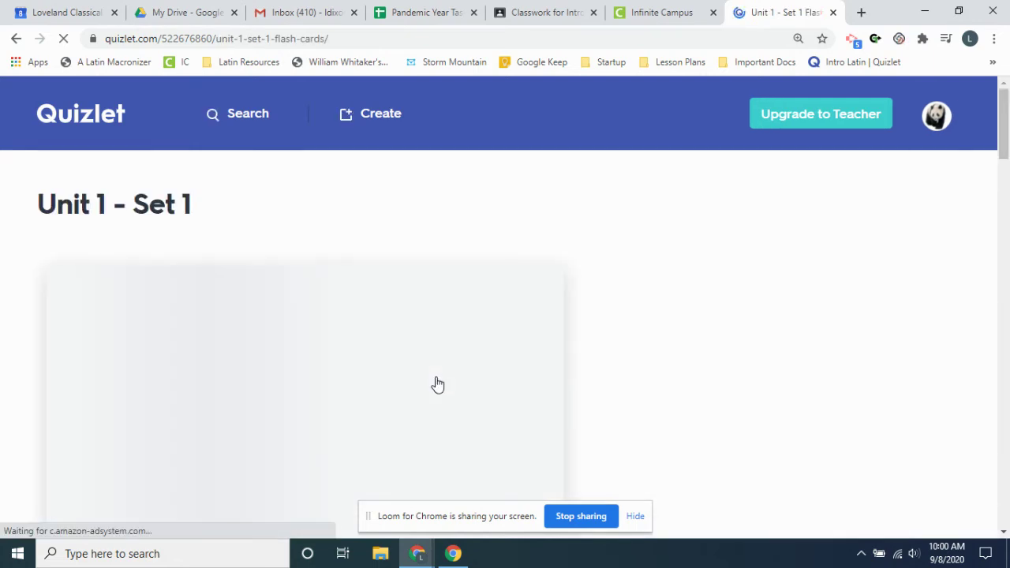
Start the Write activity for the set and answer the Has prompt with "habet"
{"action": "scroll", "coordinate": [438, 384], "scroll_direction": "down", "scroll_amount": 4}
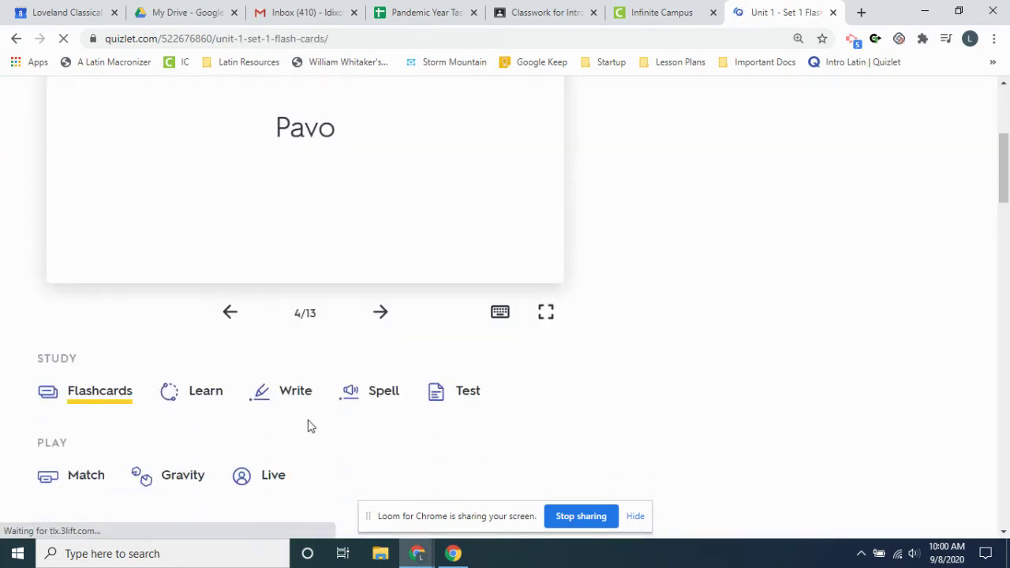
{"action": "scroll", "coordinate": [289, 399], "scroll_direction": "down", "scroll_amount": 1}
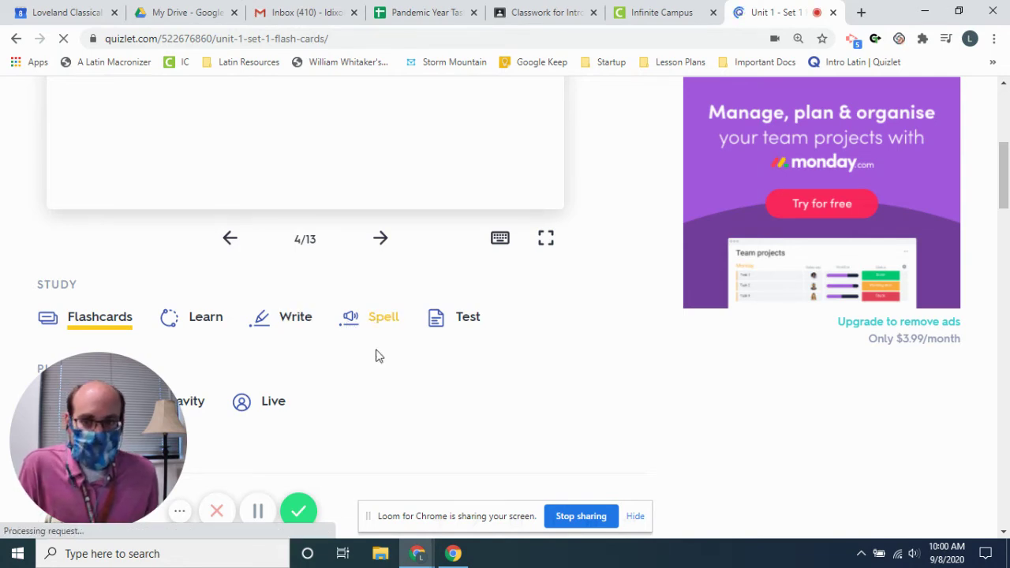
{"action": "left_click", "coordinate": [466, 320]}
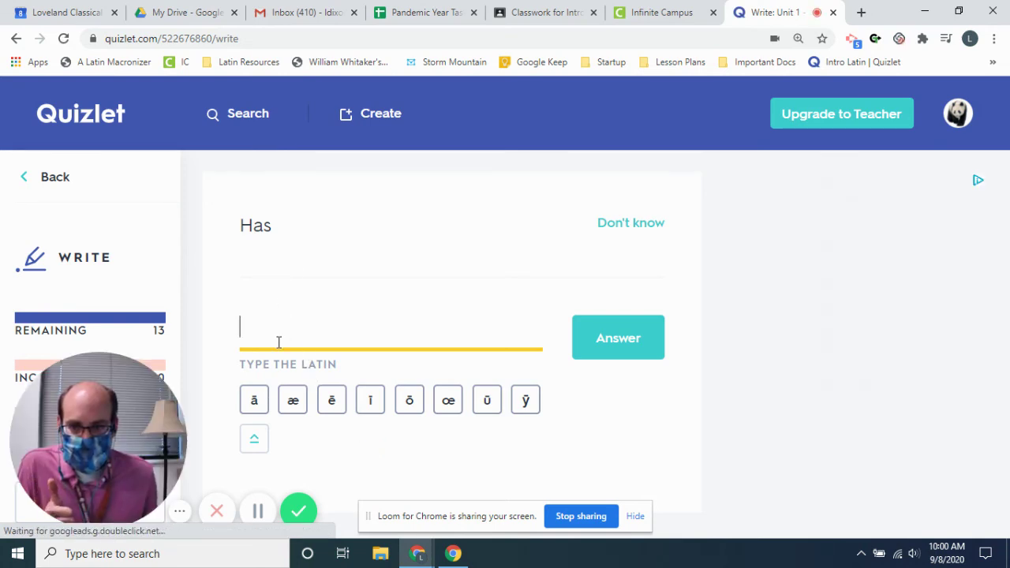
{"action": "type", "text": "habet"}
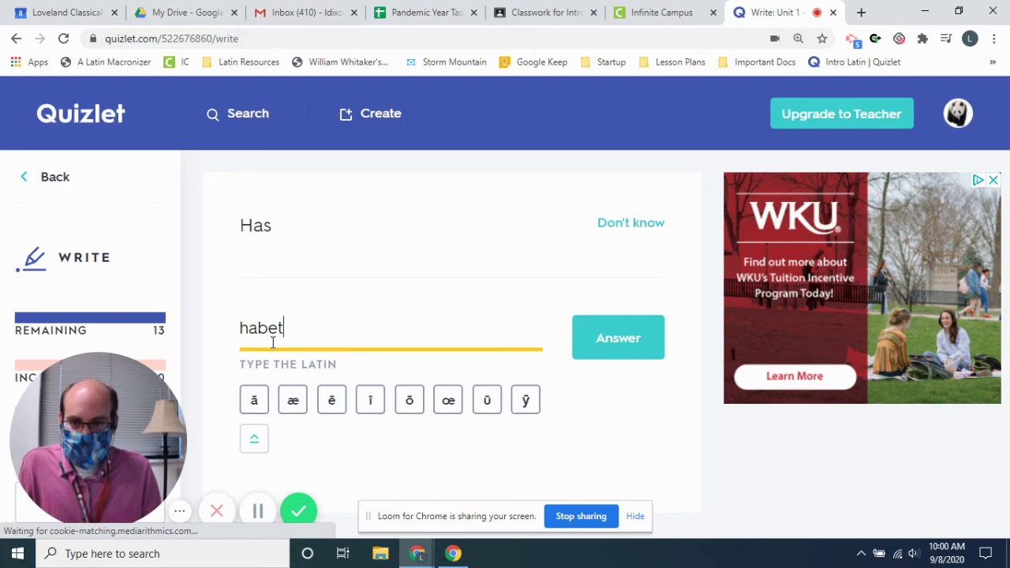
{"action": "key", "text": "Return"}
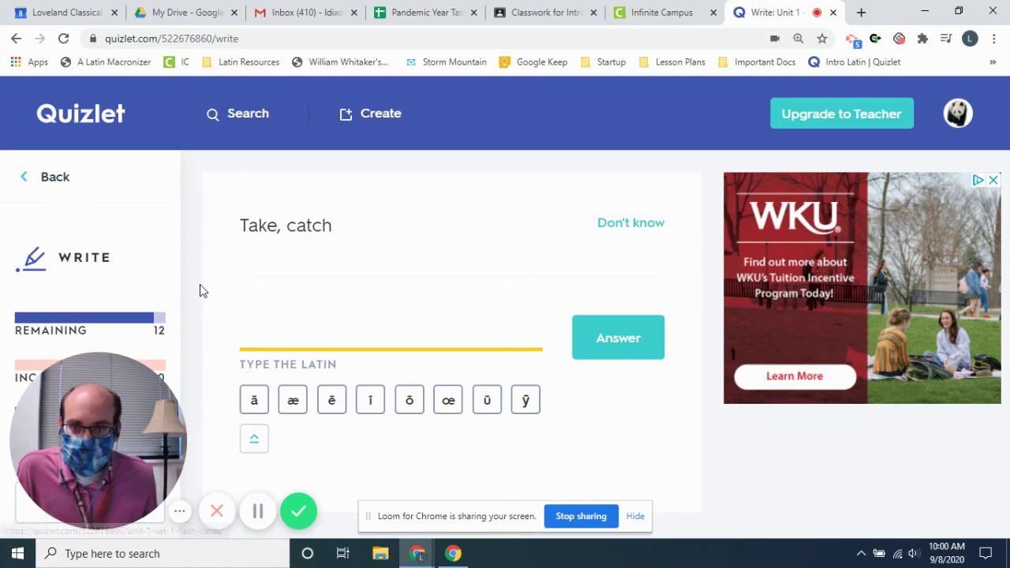
Answer "Take, catch" with "cape" and Dragon with "draco", trying out the special character ā before submitting
{"action": "type", "text": "c"}
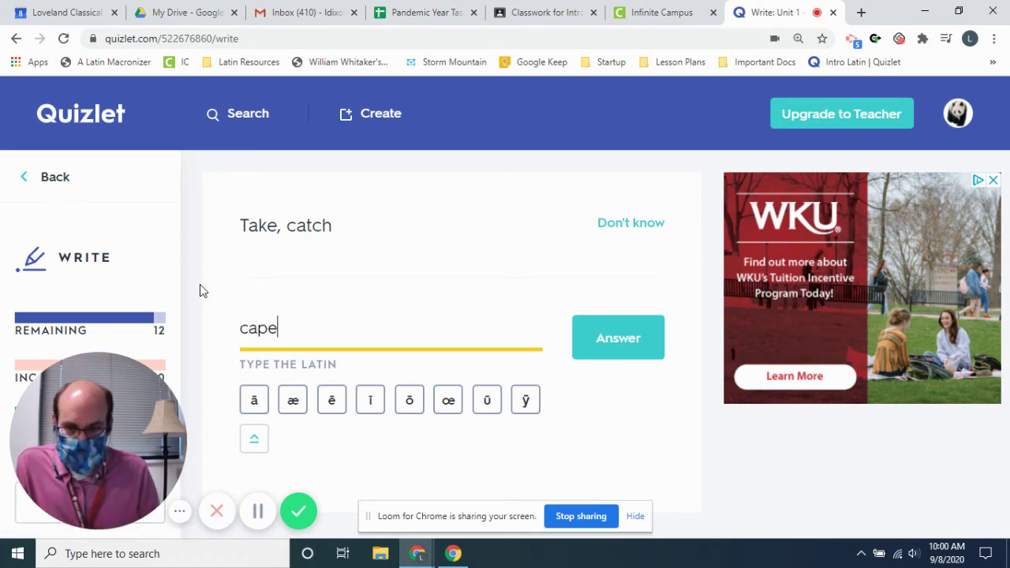
{"action": "type", "text": "ape"}
{"action": "key", "text": "Return"}
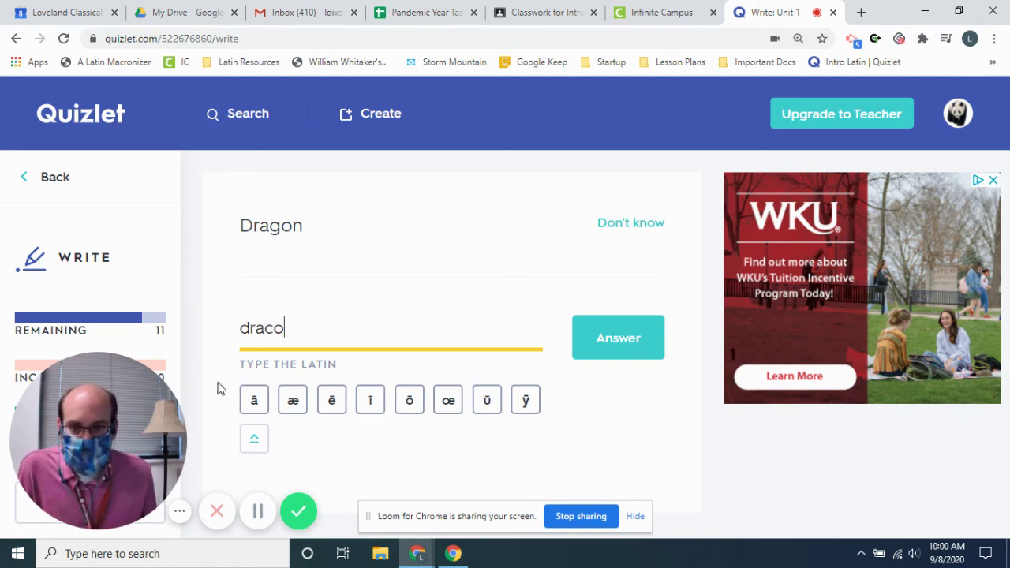
{"action": "type", "text": "draco"}
{"action": "left_click", "coordinate": [250, 406]}
{"action": "left_click", "coordinate": [289, 406]}
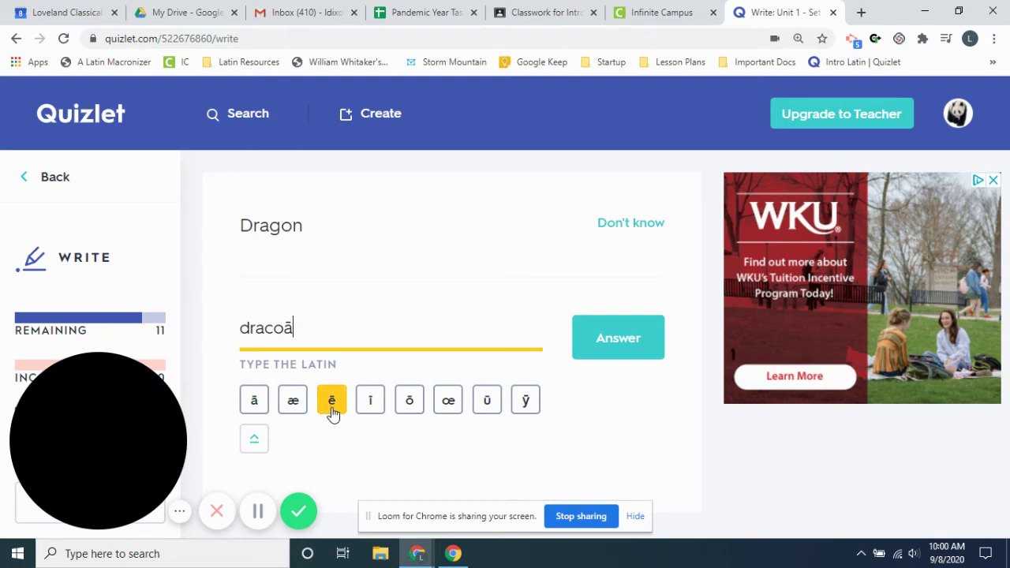
{"action": "left_click", "coordinate": [632, 345]}
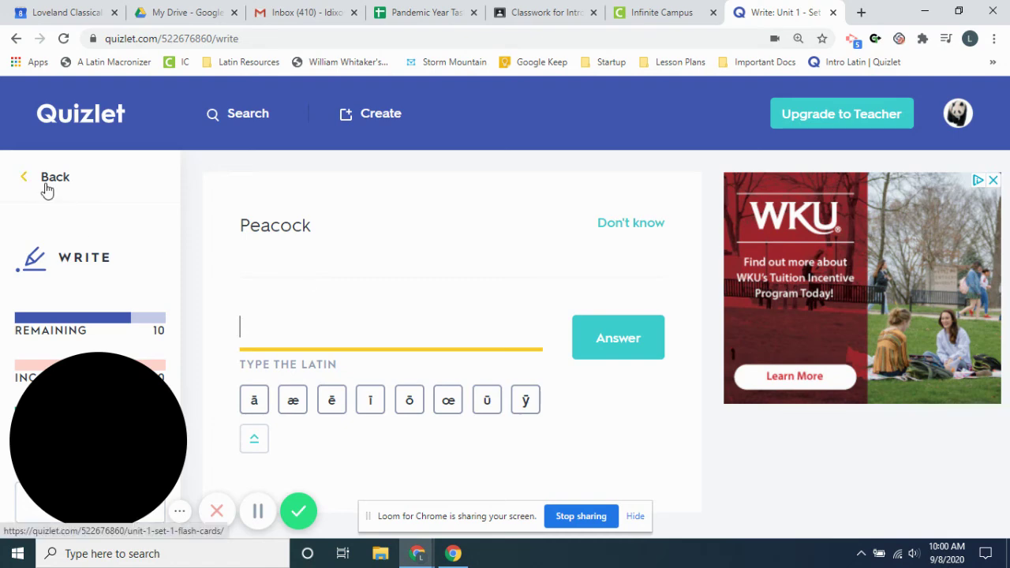
Leave the Write activity and look over the study and play activities on the Unit 1 - Set 1 page
{"action": "left_click", "coordinate": [22, 183]}
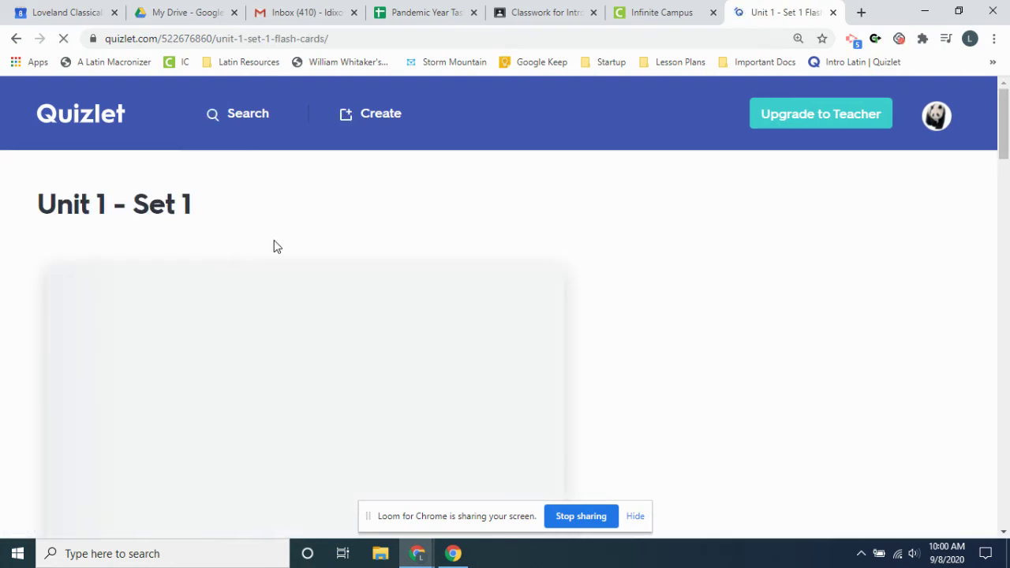
{"action": "scroll", "coordinate": [366, 274], "scroll_direction": "down", "scroll_amount": 2}
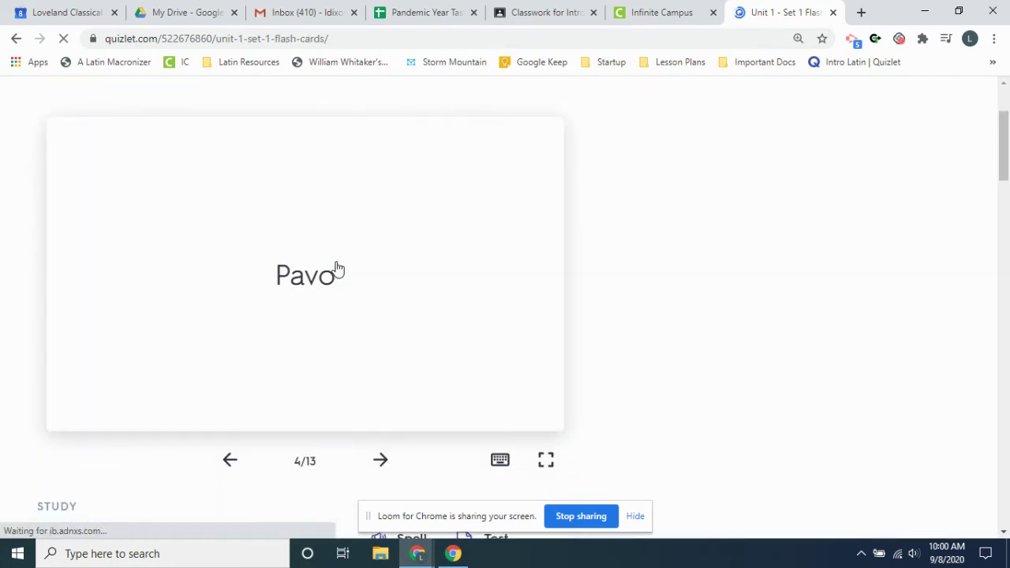
{"action": "scroll", "coordinate": [277, 290], "scroll_direction": "down", "scroll_amount": 2}
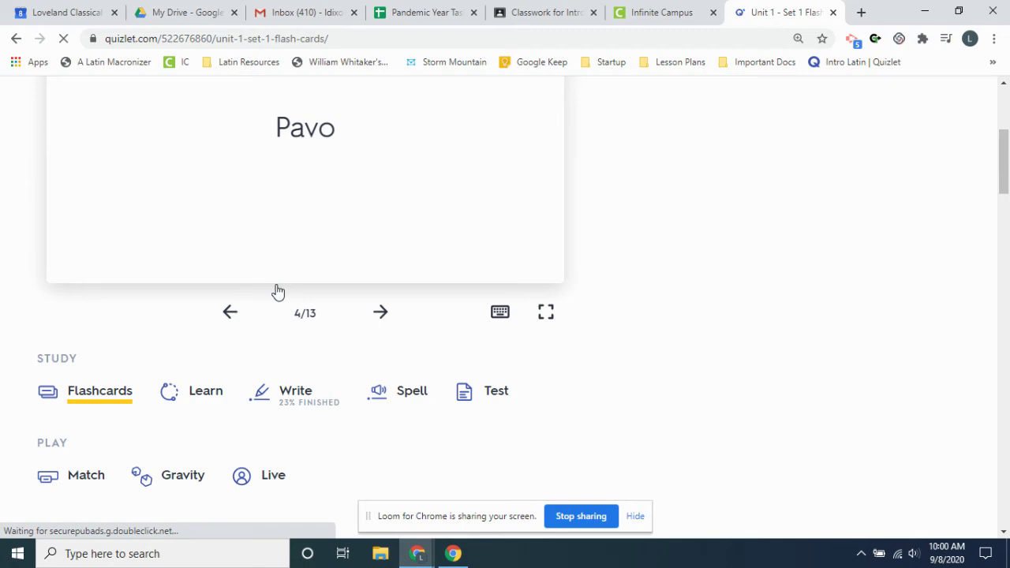
{"action": "left_click", "coordinate": [106, 398]}
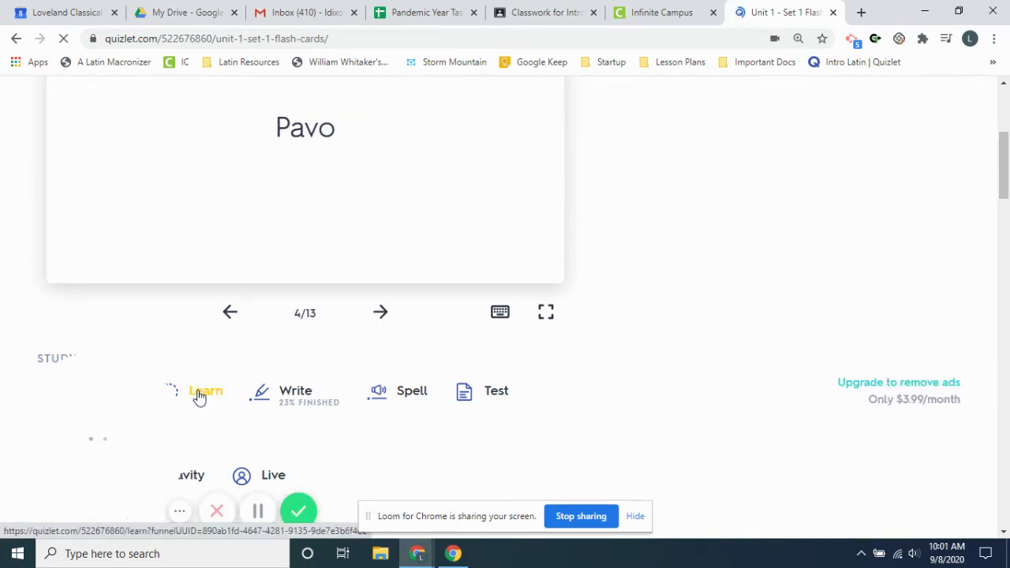
{"action": "scroll", "coordinate": [201, 407], "scroll_direction": "down", "scroll_amount": 2}
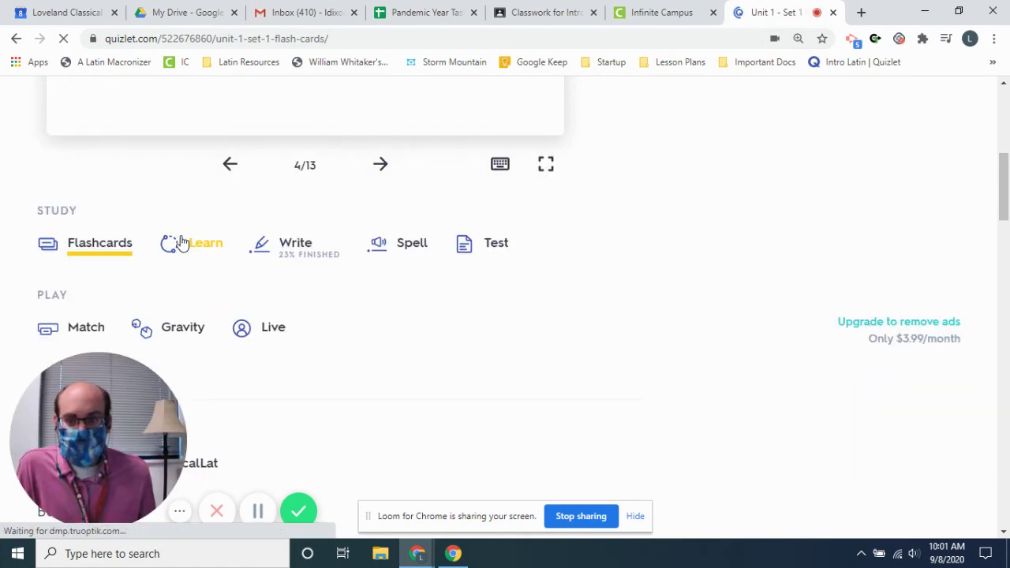